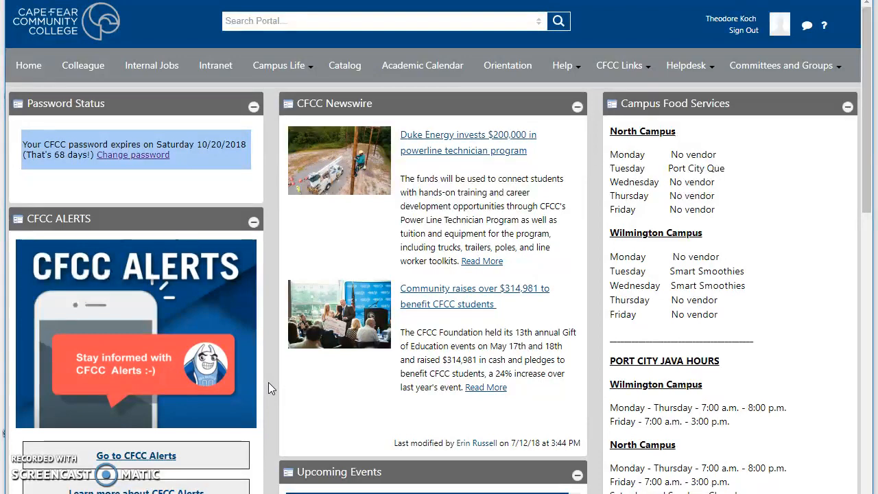
- Scroll down the CFCC Portal to the Launchpad and open Google Drive
{"action": "scroll", "coordinate": [268, 388], "scroll_direction": "down", "scroll_amount": 4}
{"action": "scroll", "coordinate": [268, 382], "scroll_direction": "down", "scroll_amount": 3}
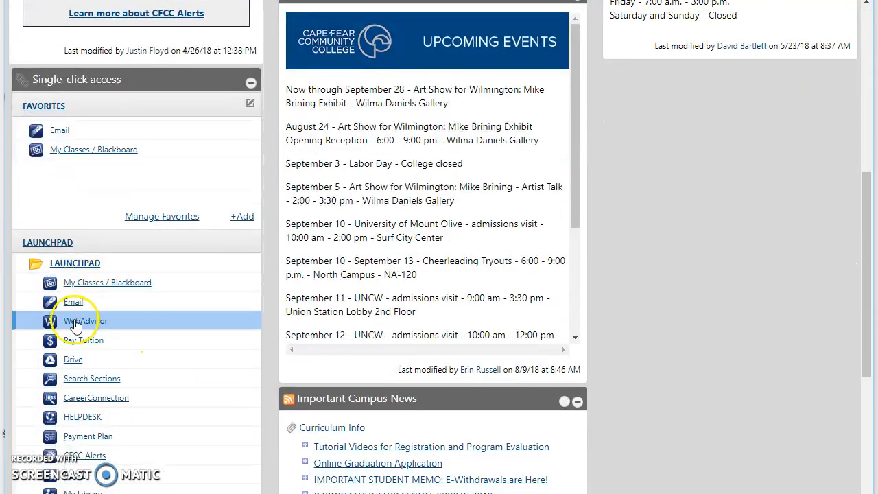
{"action": "left_click", "coordinate": [72, 362]}
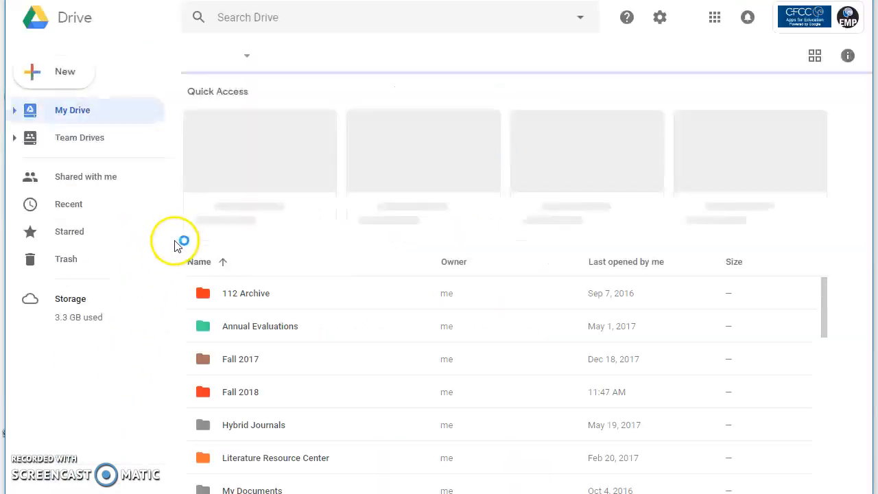
- Create a new blank Google Docs document from Drive's New menu
{"action": "left_click", "coordinate": [68, 79]}
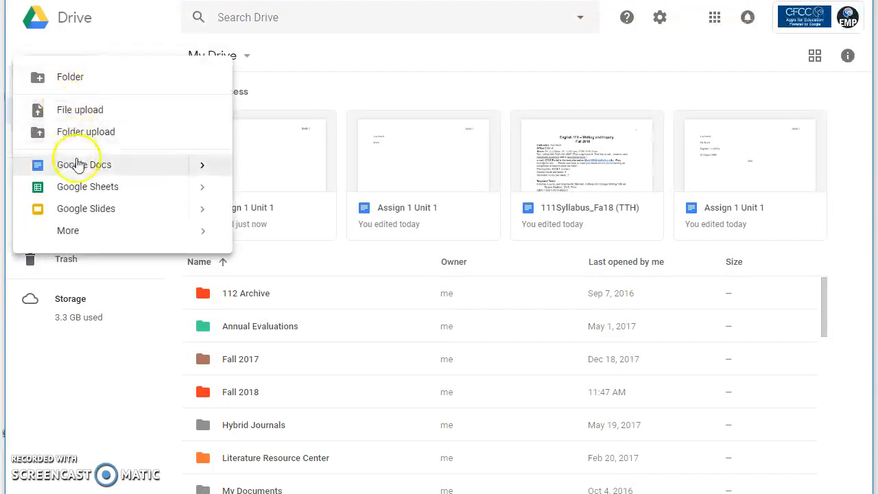
{"action": "left_click", "coordinate": [84, 168]}
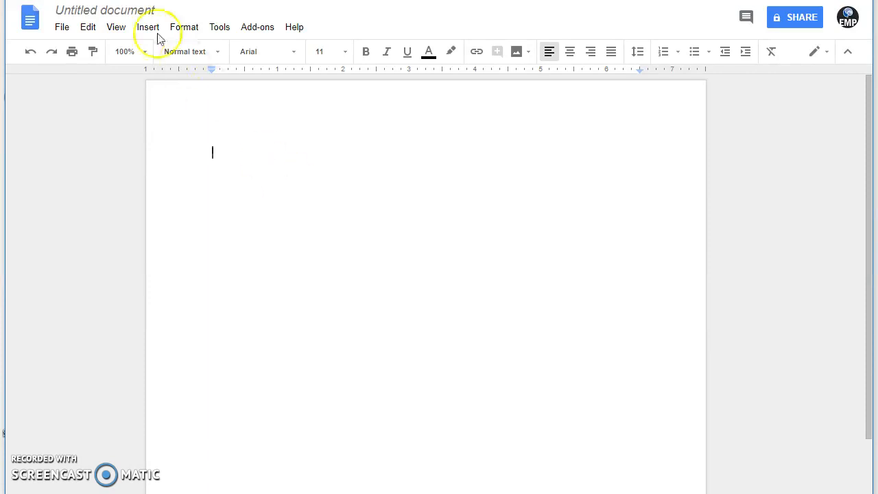
- Rename the untitled document to 'Assign 1 Unit 1'
{"action": "left_click", "coordinate": [129, 11]}
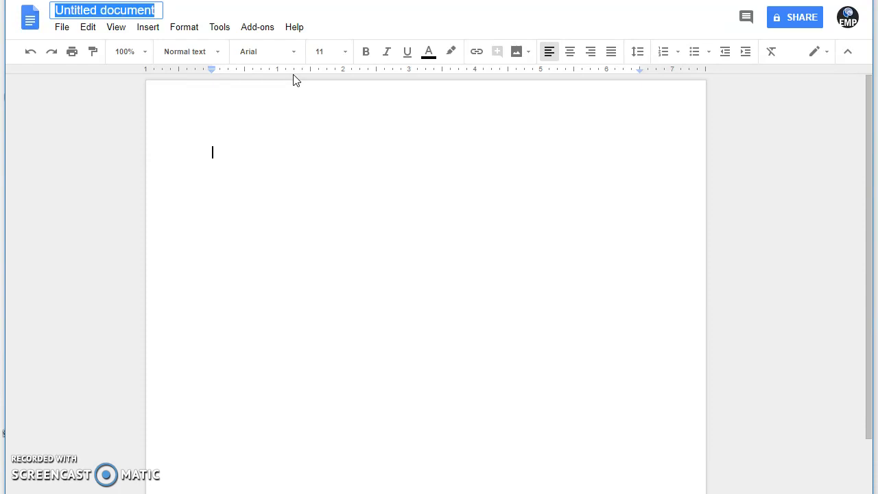
{"action": "type", "text": "Assign 1 Unit "}
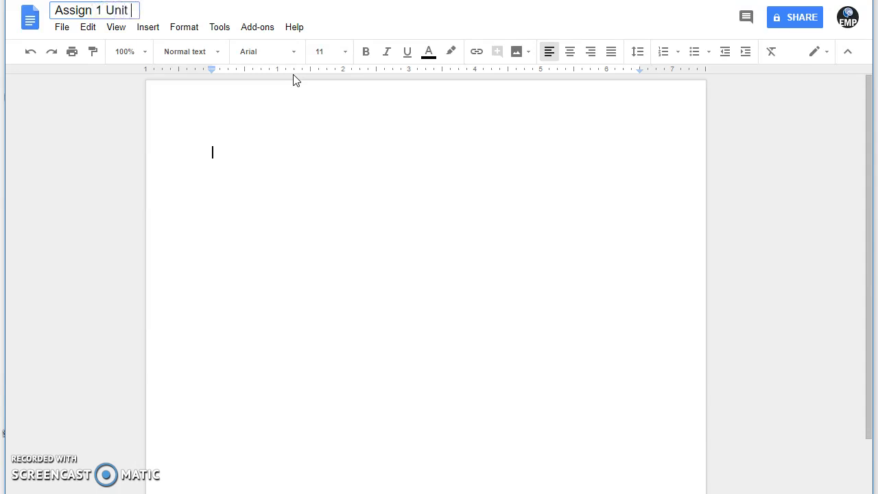
{"action": "type", "text": "1"}
{"action": "left_click", "coordinate": [268, 172]}
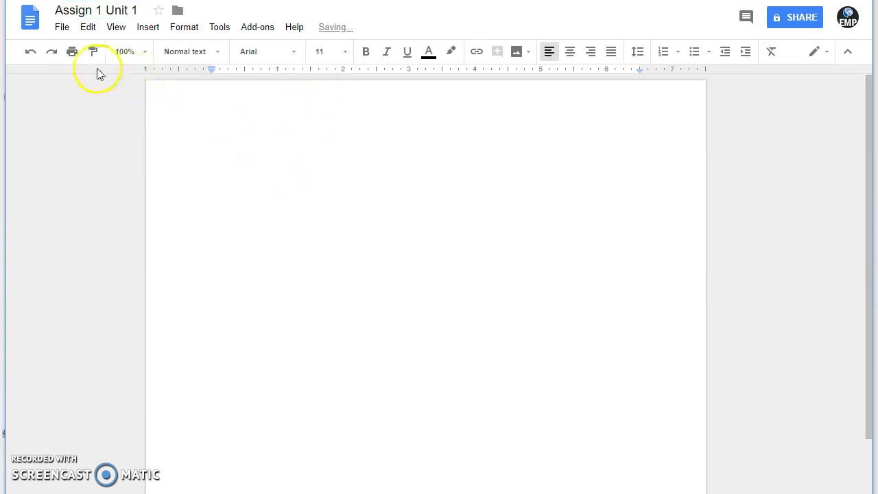
{"action": "left_click", "coordinate": [63, 29]}
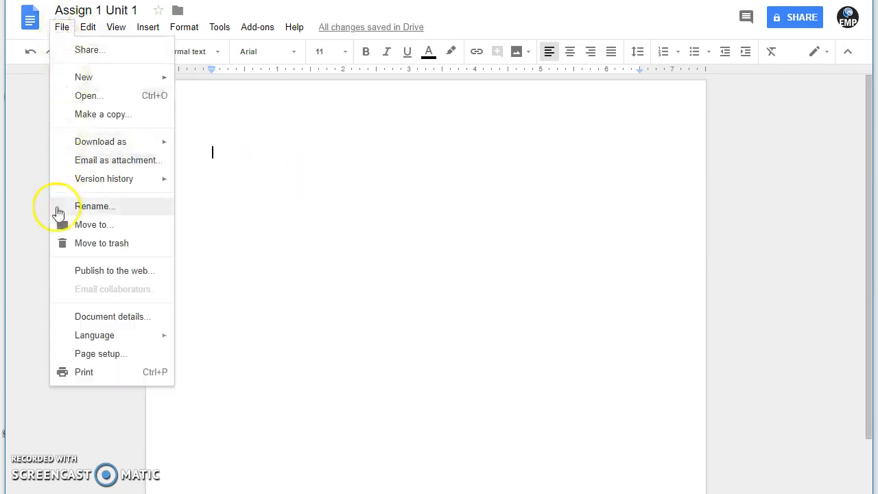
{"action": "left_click", "coordinate": [115, 362]}
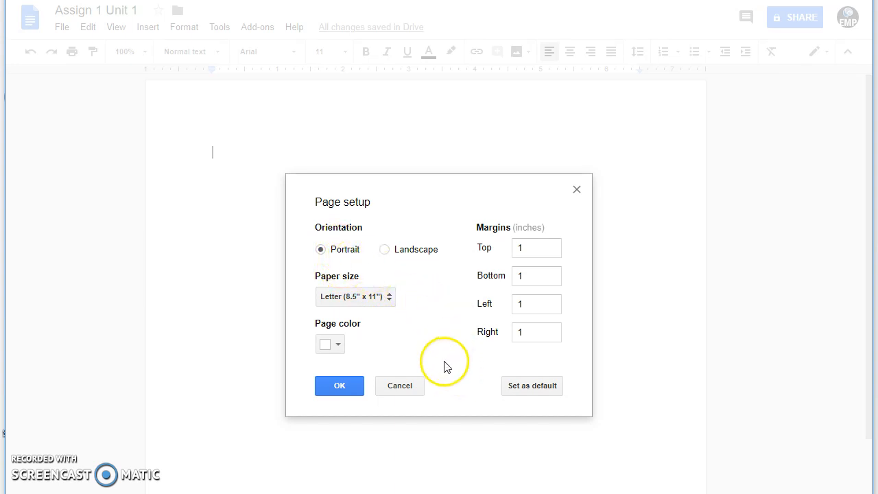
{"action": "left_click", "coordinate": [338, 386]}
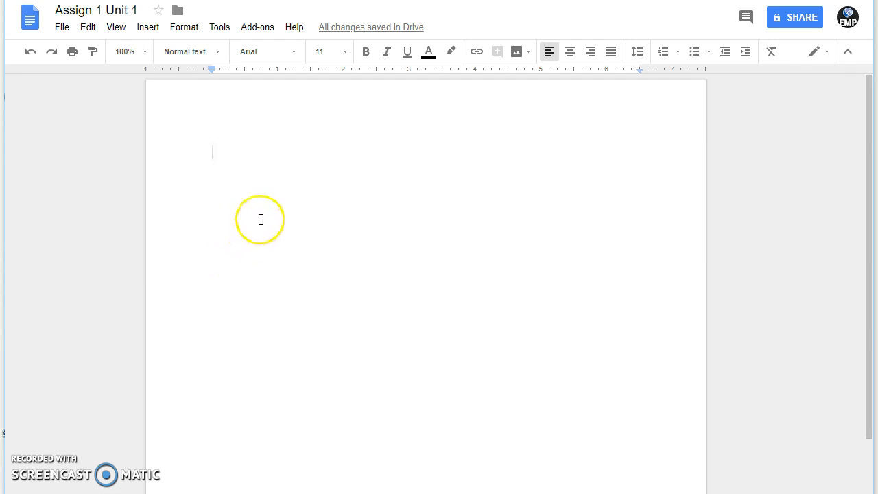
- Set the text to Times New Roman, size 12, with double line spacing
{"action": "left_click", "coordinate": [294, 58]}
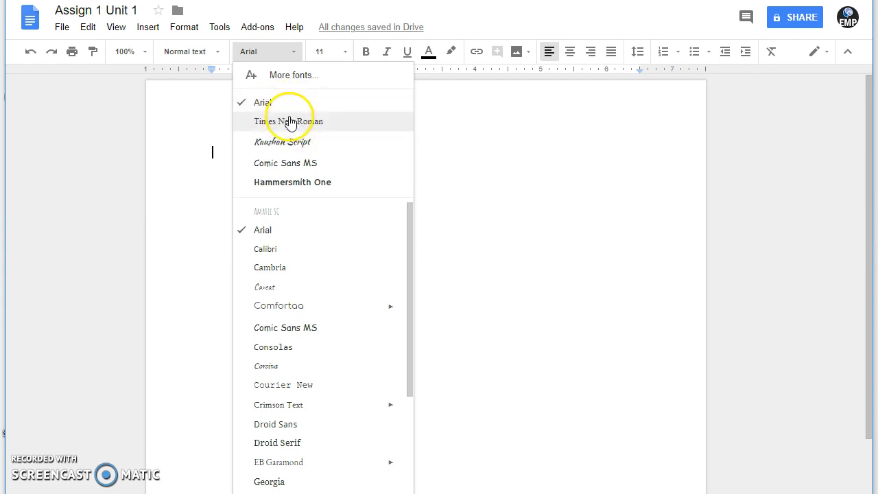
{"action": "left_click", "coordinate": [290, 121]}
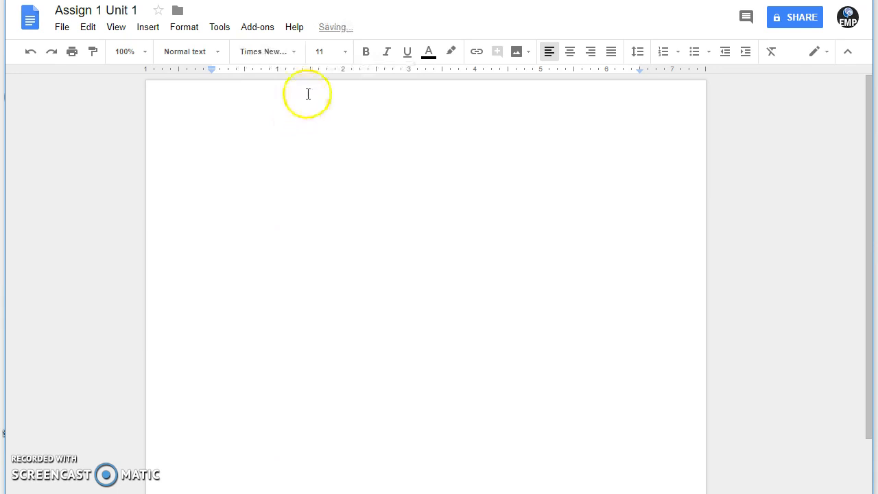
{"action": "left_click", "coordinate": [345, 52]}
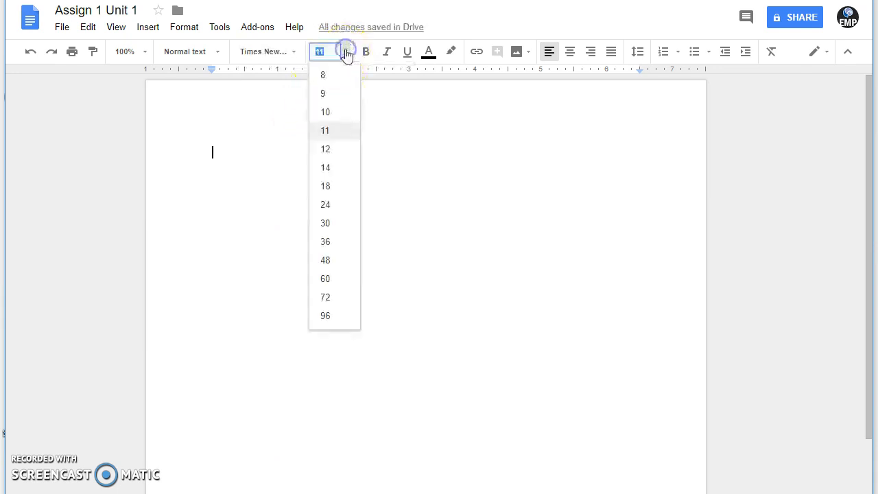
{"action": "left_click", "coordinate": [327, 148]}
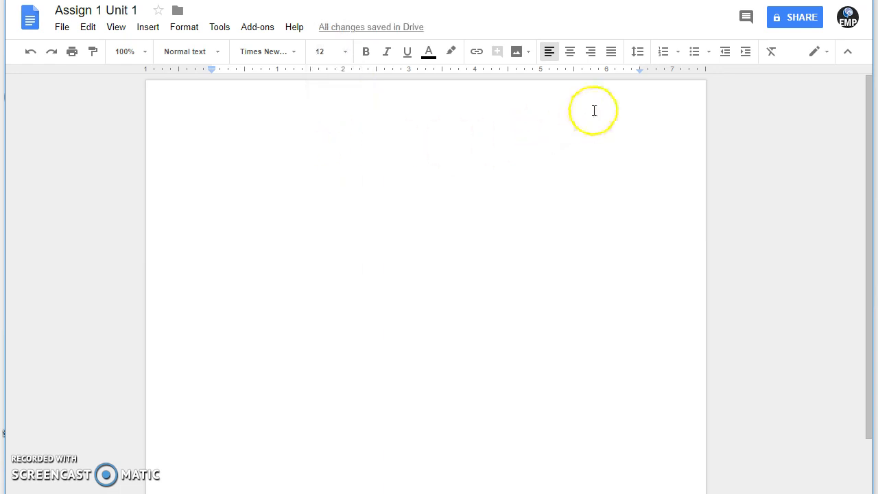
{"action": "left_click", "coordinate": [639, 53]}
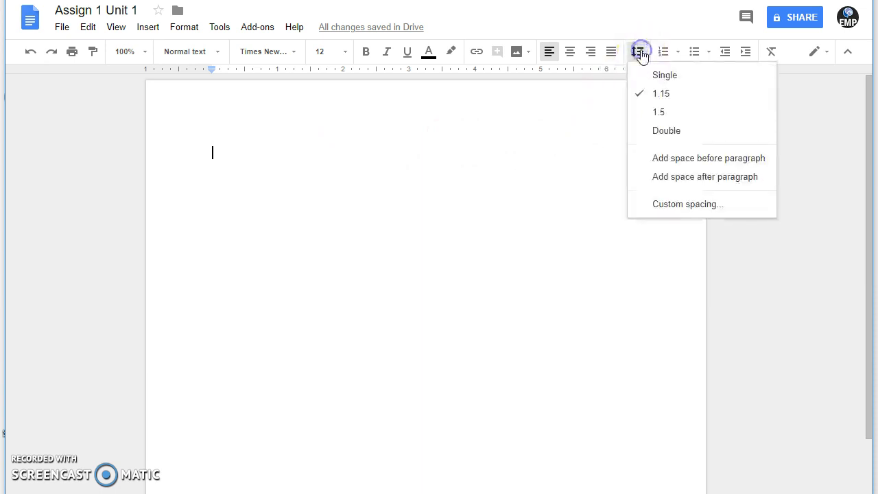
{"action": "left_click", "coordinate": [664, 137]}
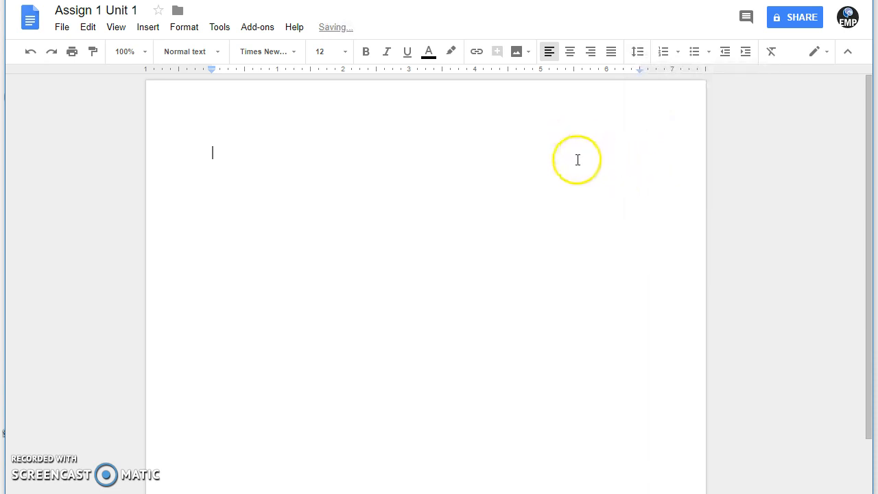
- Open the page header and right-align it
{"action": "double_click", "coordinate": [212, 103]}
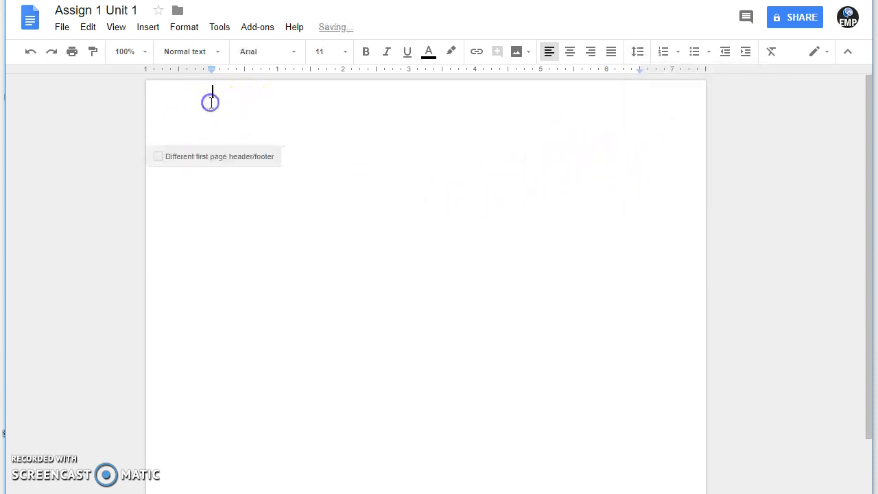
{"action": "left_click", "coordinate": [220, 105]}
{"action": "left_click", "coordinate": [220, 107]}
{"action": "left_click", "coordinate": [280, 124]}
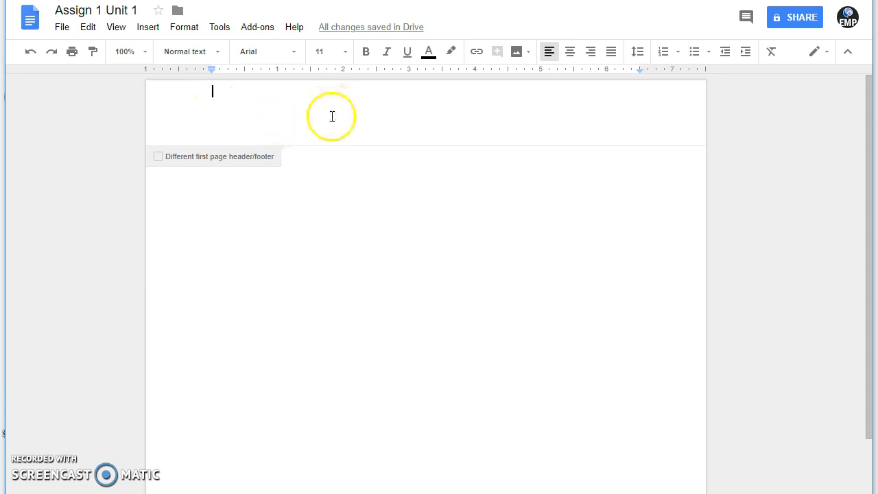
{"action": "left_click", "coordinate": [590, 53]}
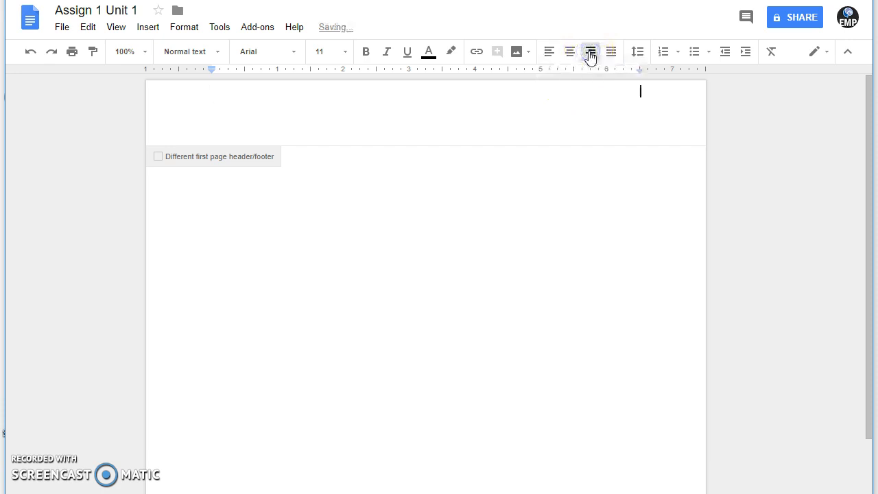
{"action": "left_click", "coordinate": [592, 126]}
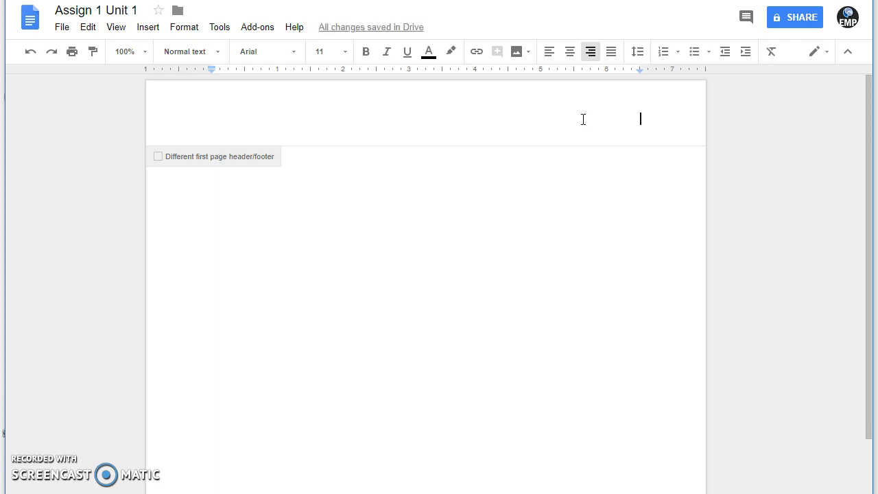
- Set the header to Times New Roman 12 and type the student's surname
{"action": "left_click", "coordinate": [295, 55]}
{"action": "left_click", "coordinate": [298, 103]}
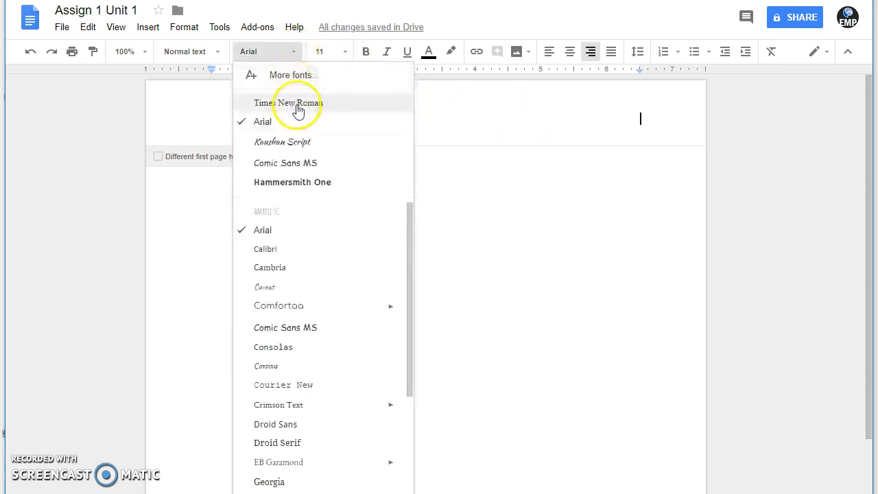
{"action": "left_click", "coordinate": [346, 52]}
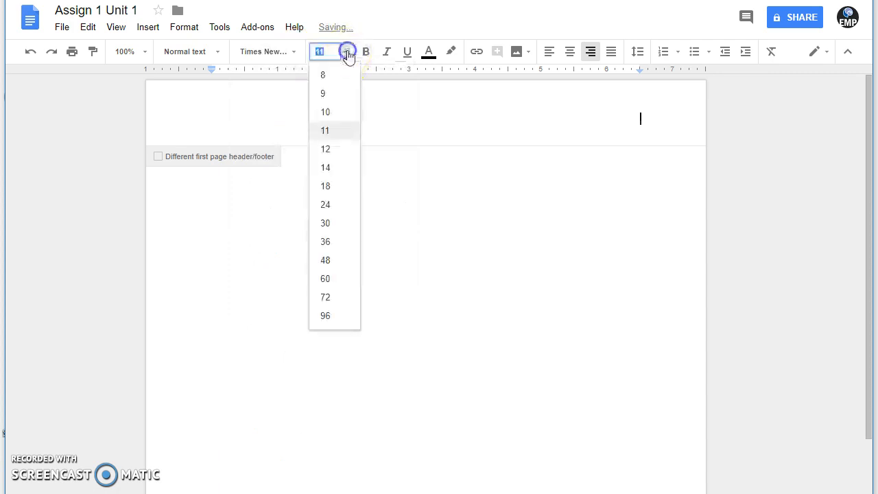
{"action": "left_click", "coordinate": [328, 149]}
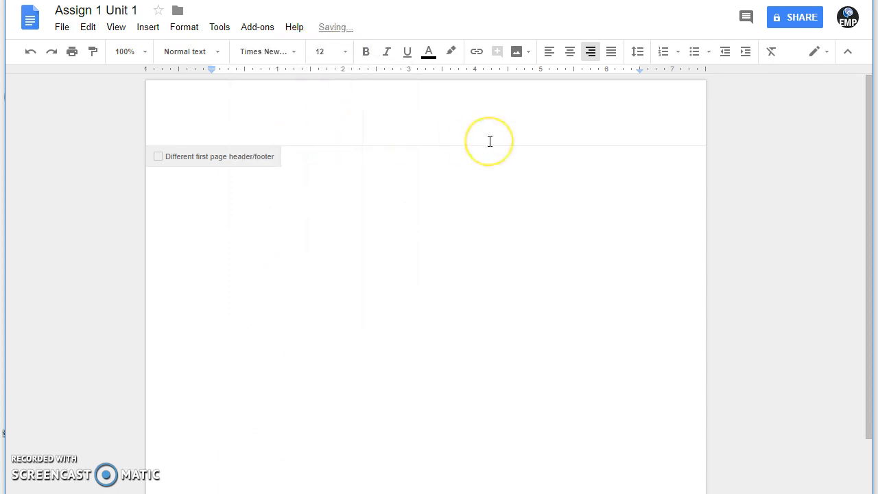
{"action": "type", "text": "Smith"}
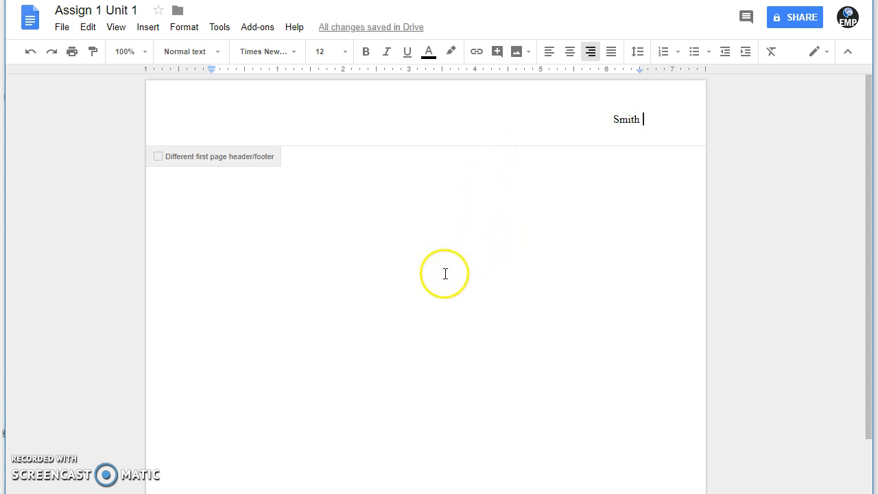
- Insert a top-right page number after the surname, then return to the body
{"action": "left_click", "coordinate": [150, 29]}
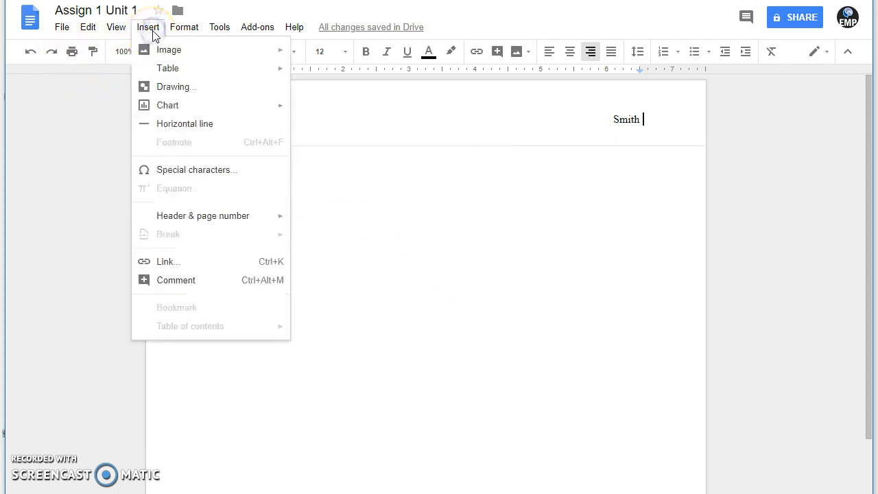
{"action": "mouse_move", "coordinate": [247, 225]}
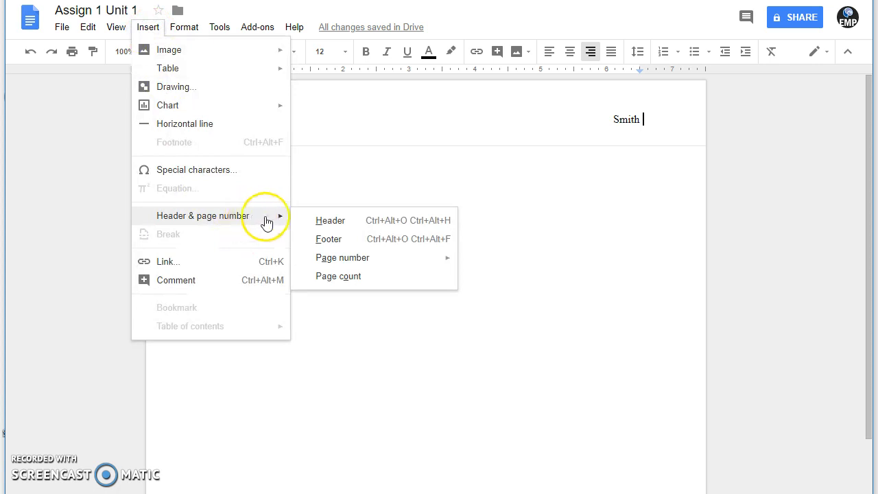
{"action": "mouse_move", "coordinate": [355, 264]}
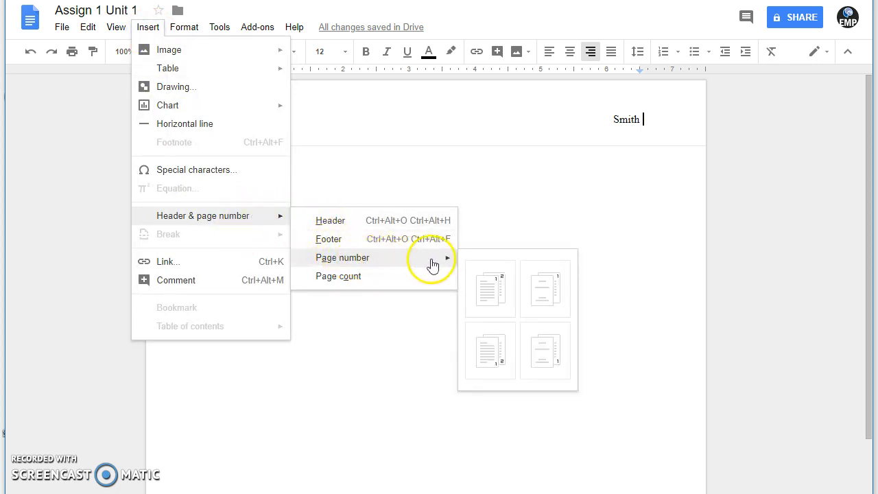
{"action": "left_click", "coordinate": [498, 293]}
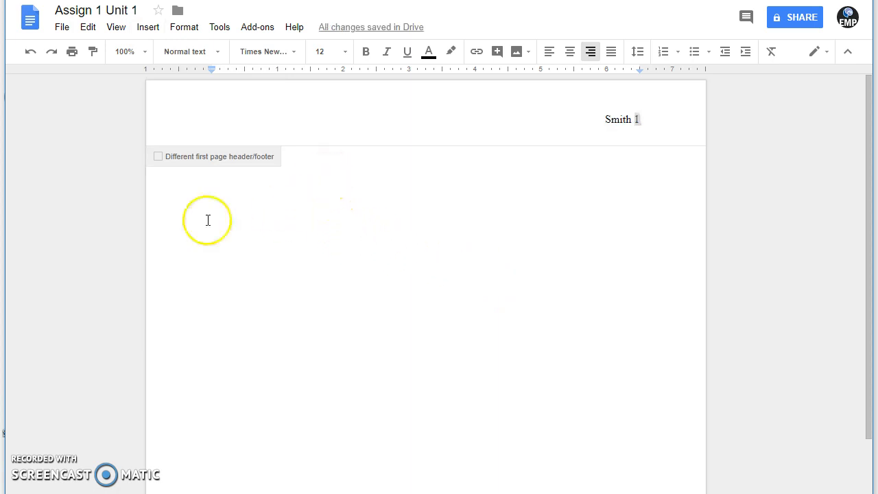
{"action": "left_click", "coordinate": [197, 193]}
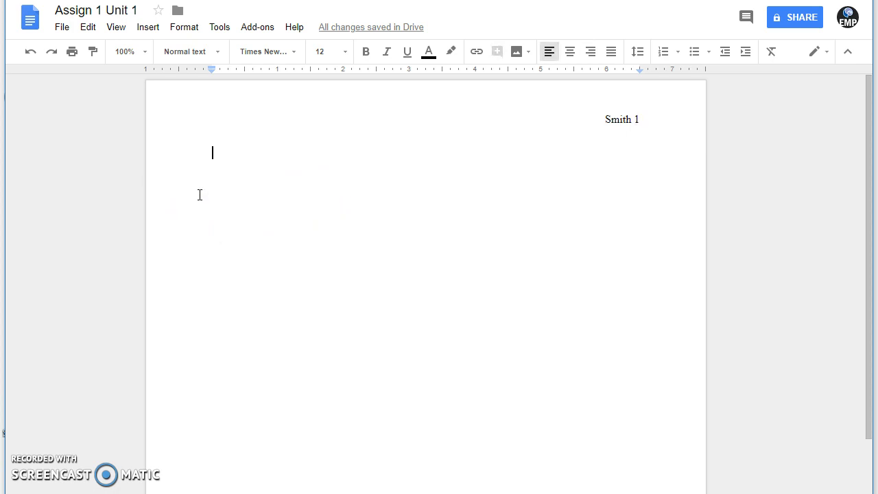
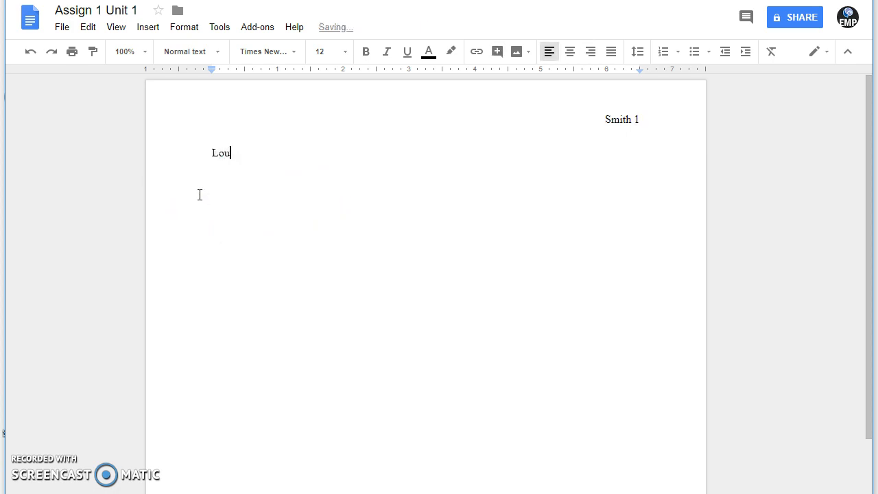
- Type the student's name and the instructor's name on separate lines
{"action": "key", "text": "Return"}
{"action": "type", "text": "Koh"}
{"action": "key", "text": "BackSpace"}
{"action": "type", "text": "cgh"}
{"action": "key", "text": "BackSpace"}
{"action": "key", "text": "BackSpace"}
{"action": "type", "text": "h"}
{"action": "key", "text": "Return"}
- Add 'English 111 (Do12)', '10 August 2018' and a 'Title' line below
{"action": "type", "text": "English 111 "}
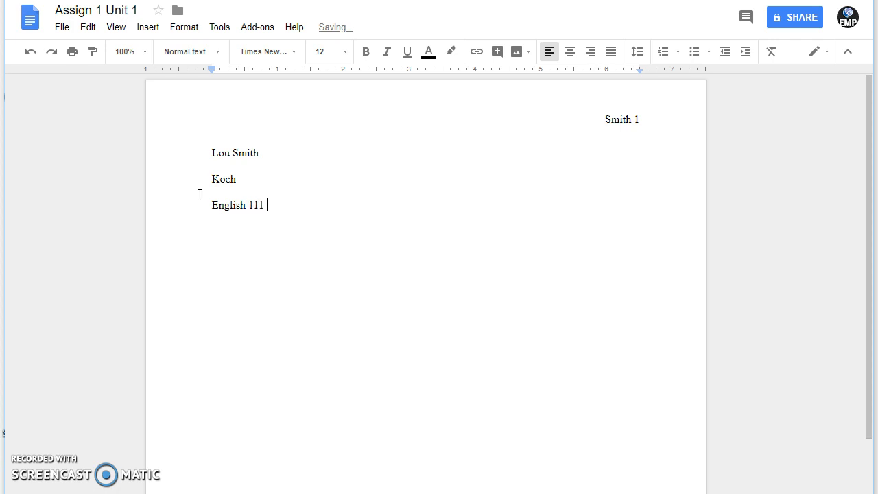
{"action": "type", "text": "("}
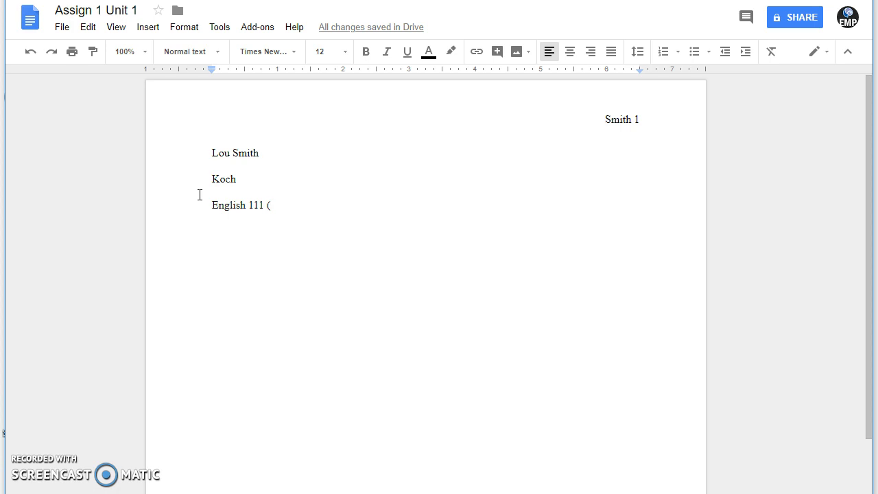
{"action": "type", "text": "Do"}
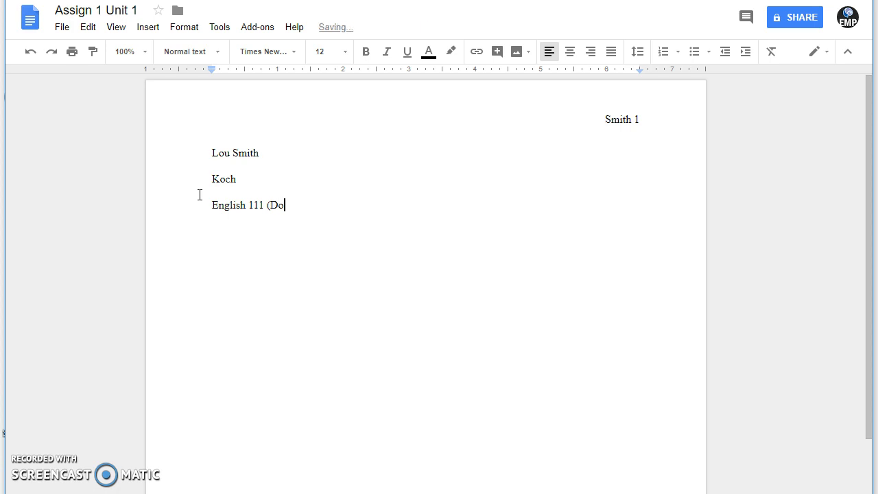
{"action": "type", "text": "12)"}
{"action": "key", "text": "Return"}
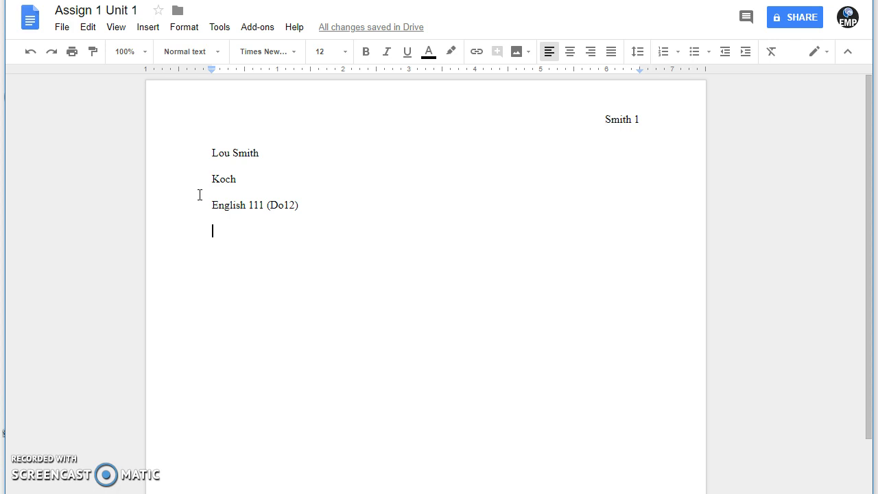
{"action": "type", "text": "10 "}
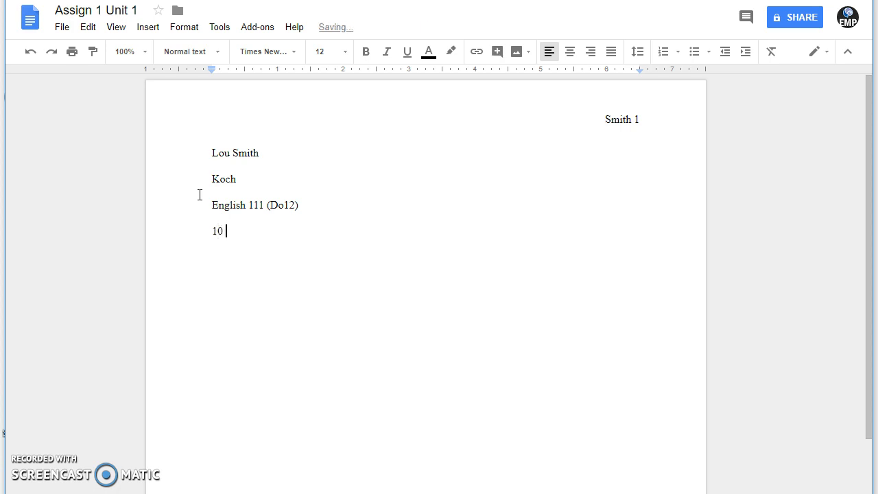
{"action": "type", "text": "August 2018"}
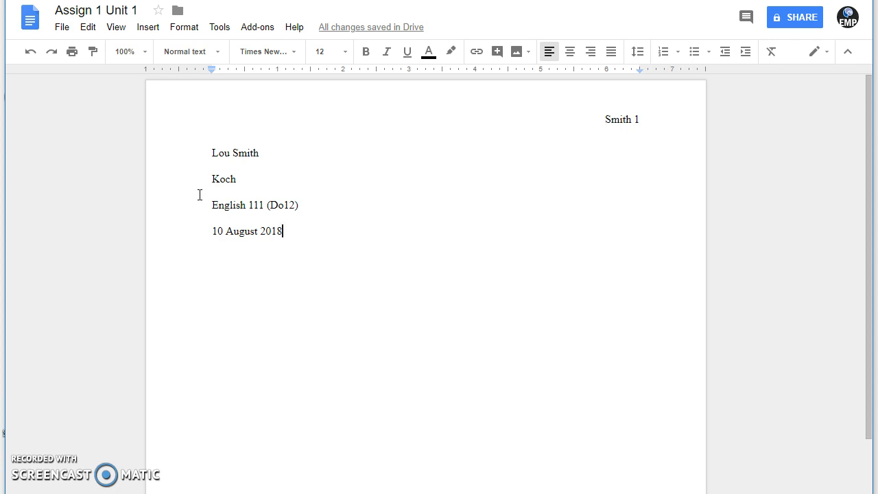
{"action": "key", "text": "Return"}
{"action": "type", "text": "Title"}
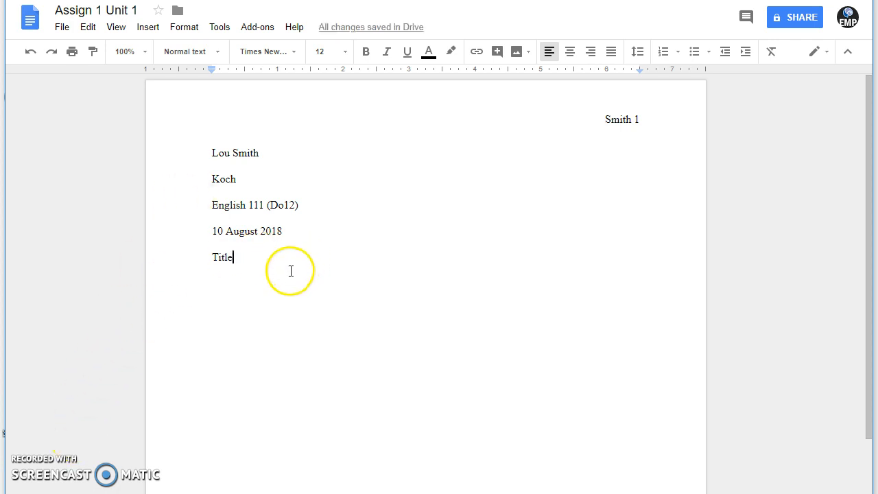
- Center the 'Title' line on the page
{"action": "left_click_drag", "start_coordinate": [234, 258], "coordinate": [190, 257]}
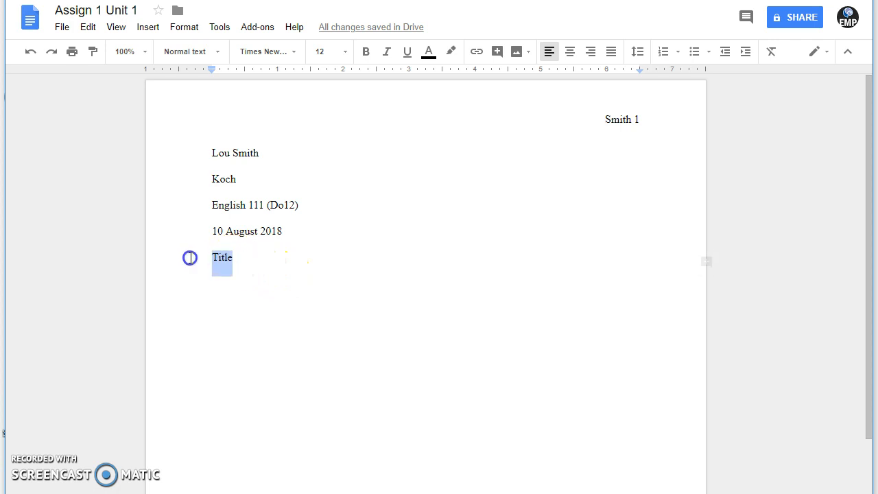
{"action": "left_click", "coordinate": [570, 53]}
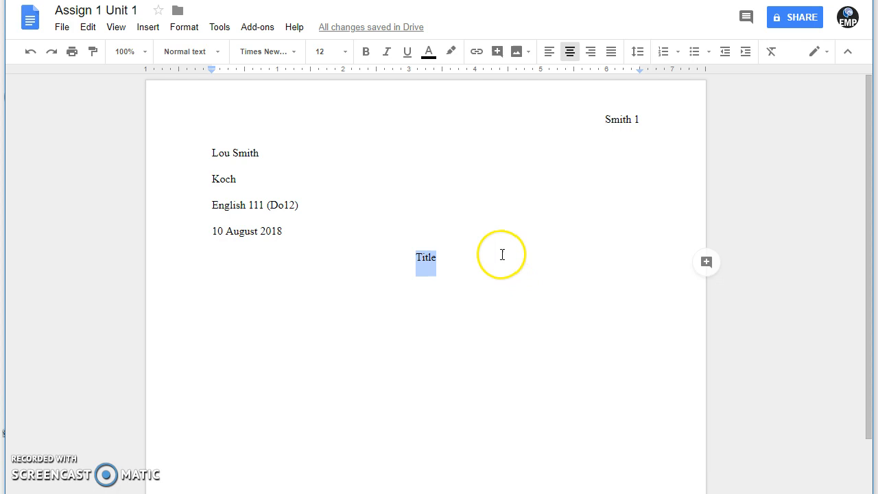
{"action": "left_click", "coordinate": [465, 253]}
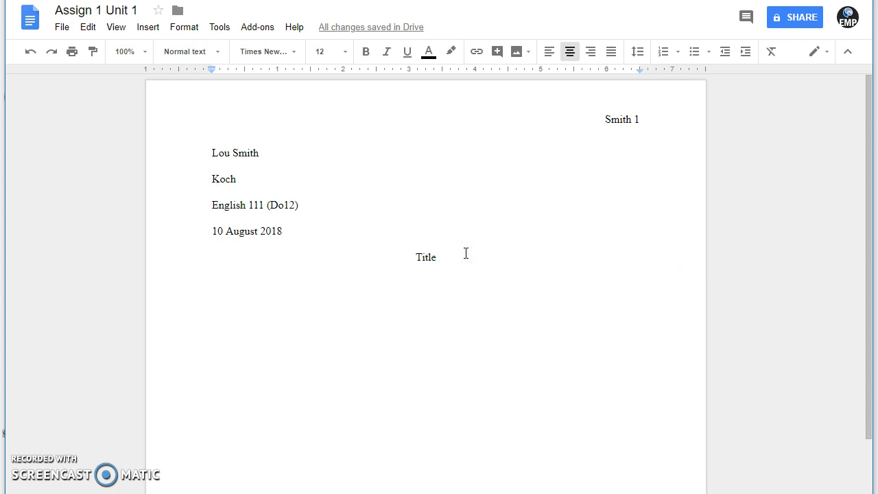
- Start a left-aligned, first-line-indented paragraph below the title
{"action": "key", "text": "Return"}
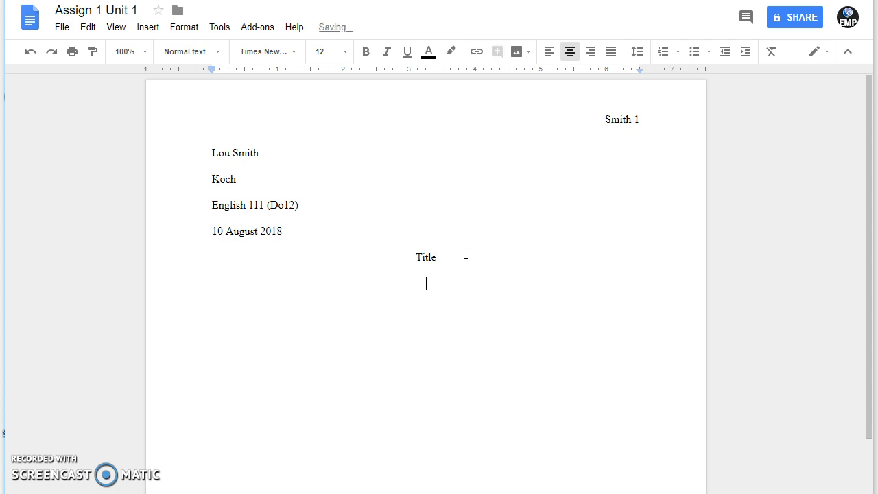
{"action": "left_click", "coordinate": [549, 53]}
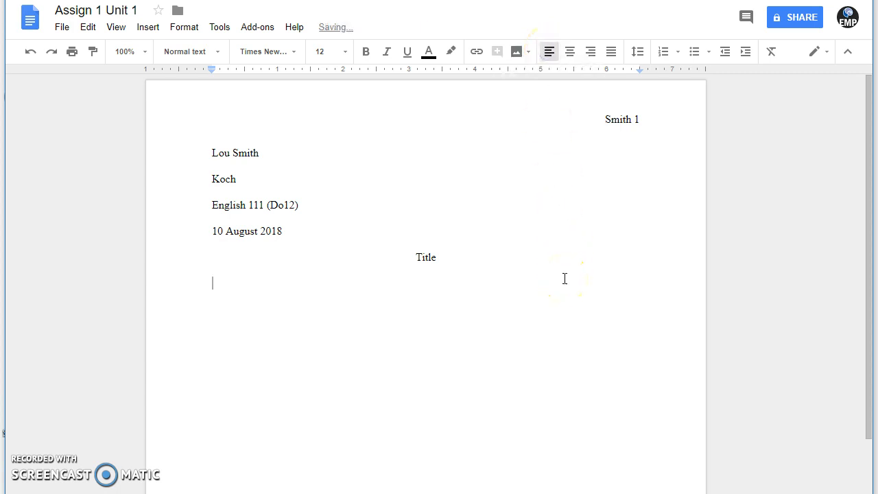
{"action": "key", "text": "Tab"}
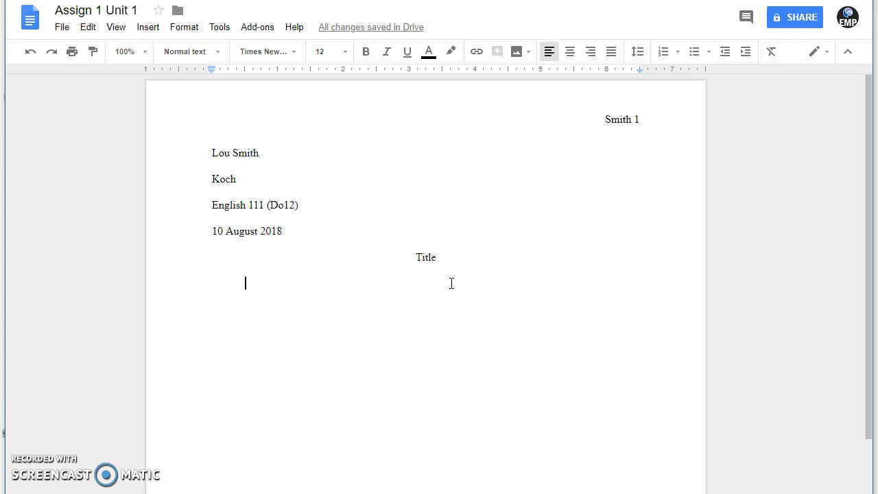
{"action": "left_click", "coordinate": [270, 354]}
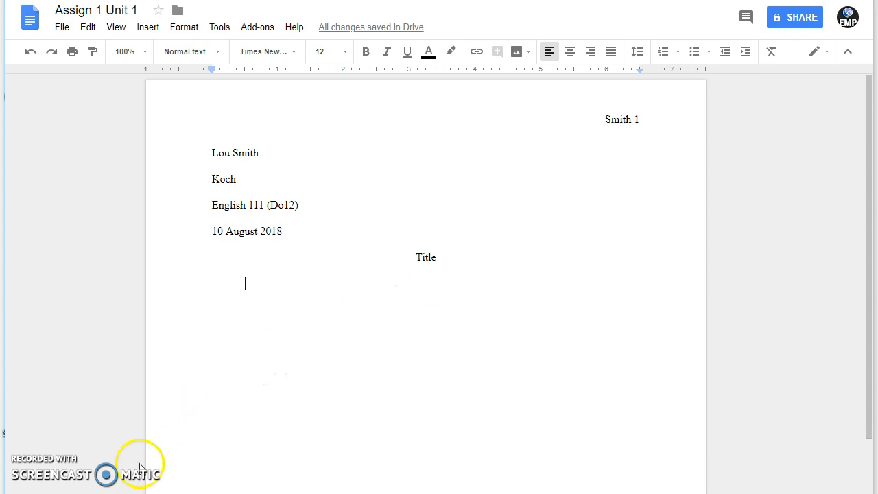